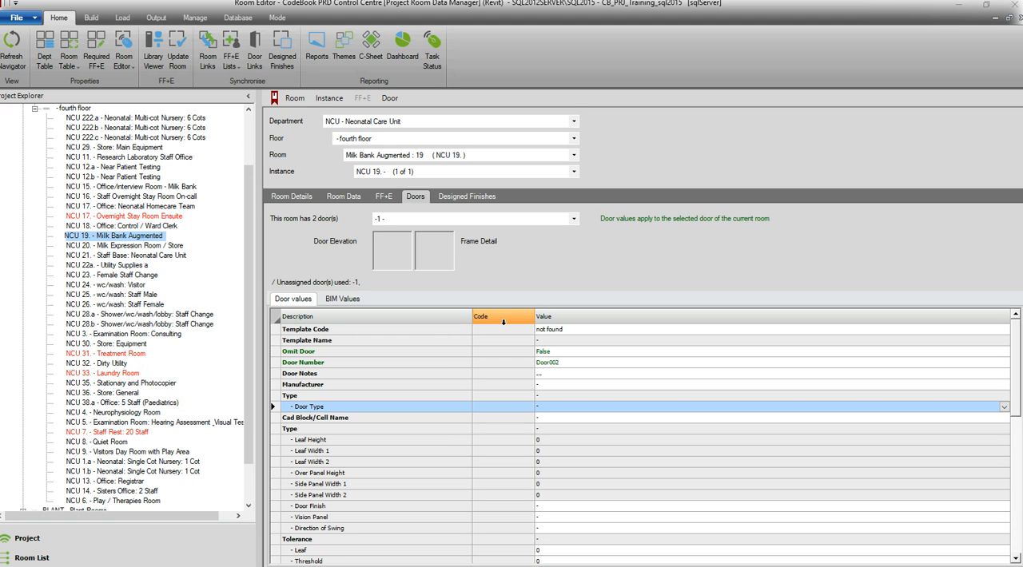
# Set the door number of room NCU 19's selected door to 0001a
pyautogui.click(578, 364)
pyautogui.click(583, 362)
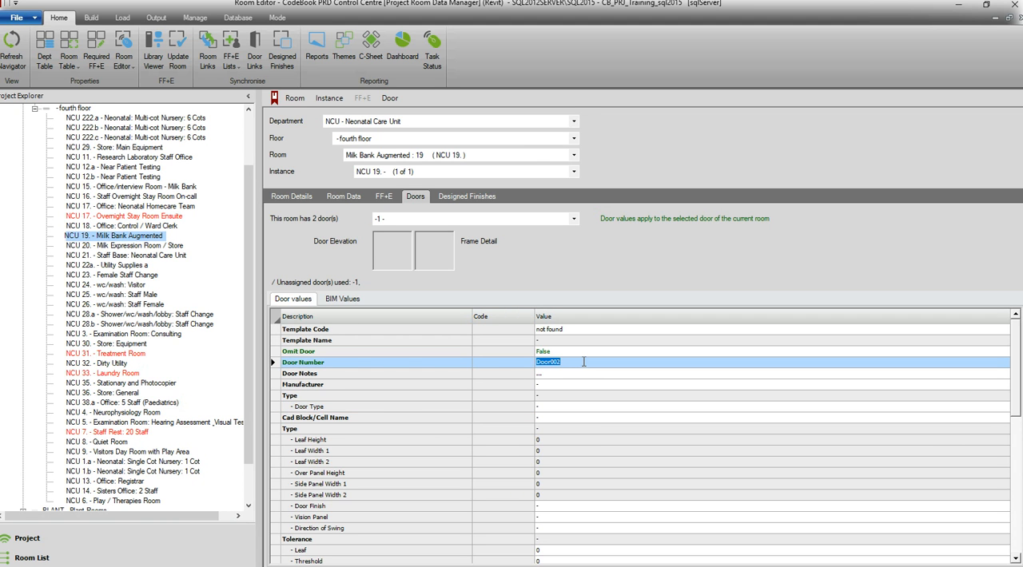
pyautogui.write('0001a')
pyautogui.press('Return')
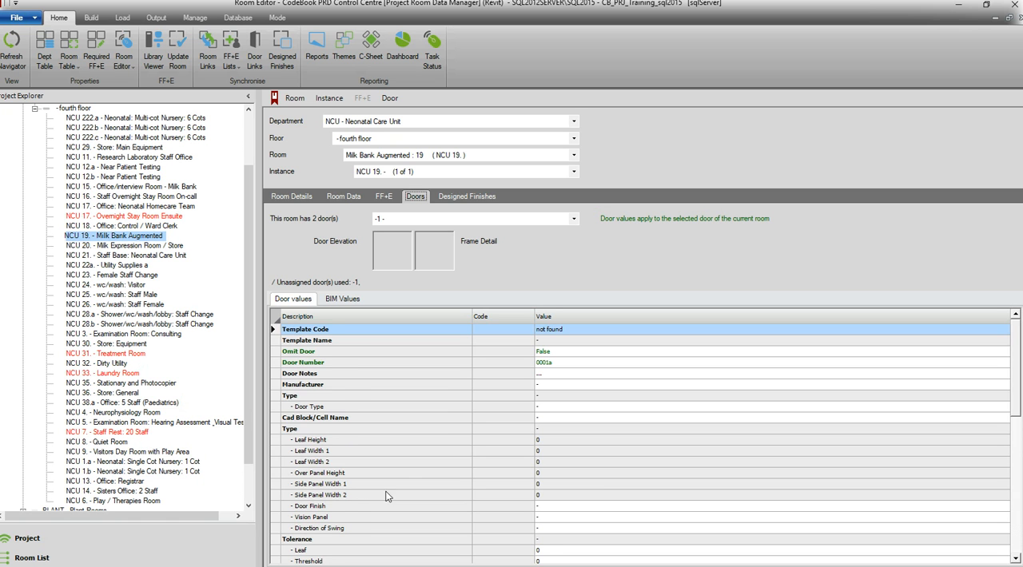
# Examine the selected door's type, frame, structure and performance values in the door values list
pyautogui.scroll(-10, 381, 494)
pyautogui.click(380, 406)
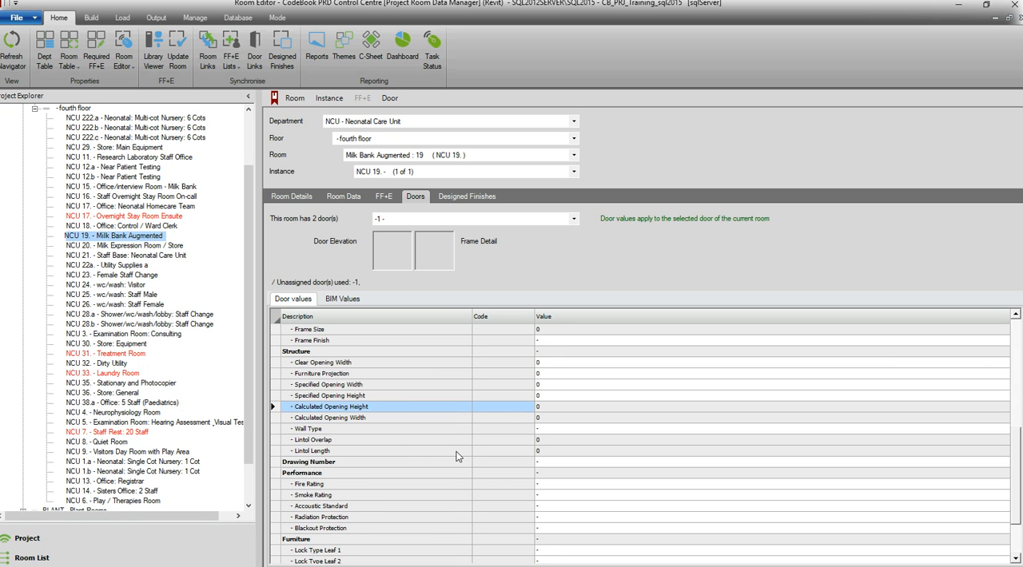
pyautogui.scroll(10, 457, 456)
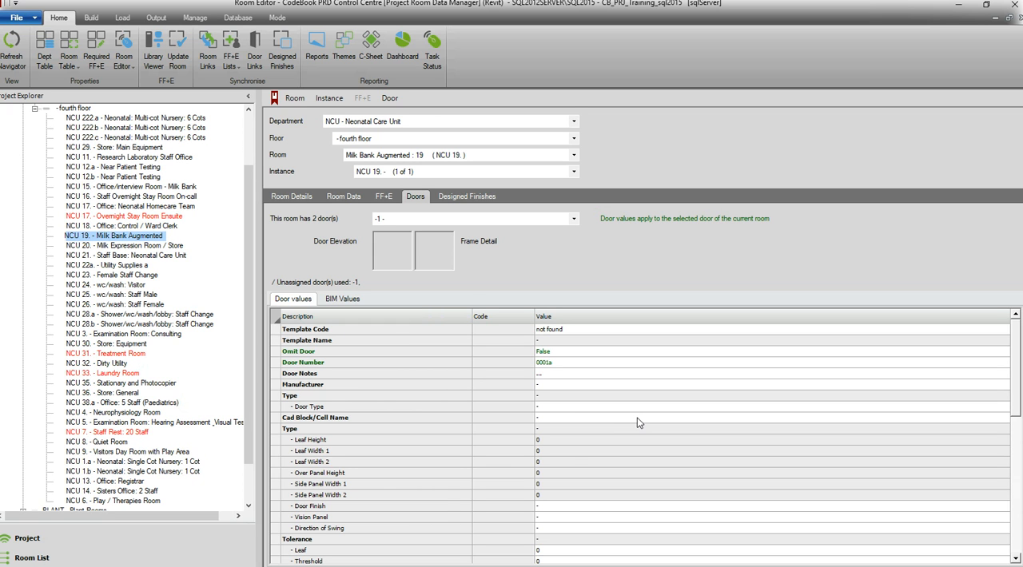
pyautogui.click(317, 396)
pyautogui.scroll(-4, 348, 451)
pyautogui.click(352, 451)
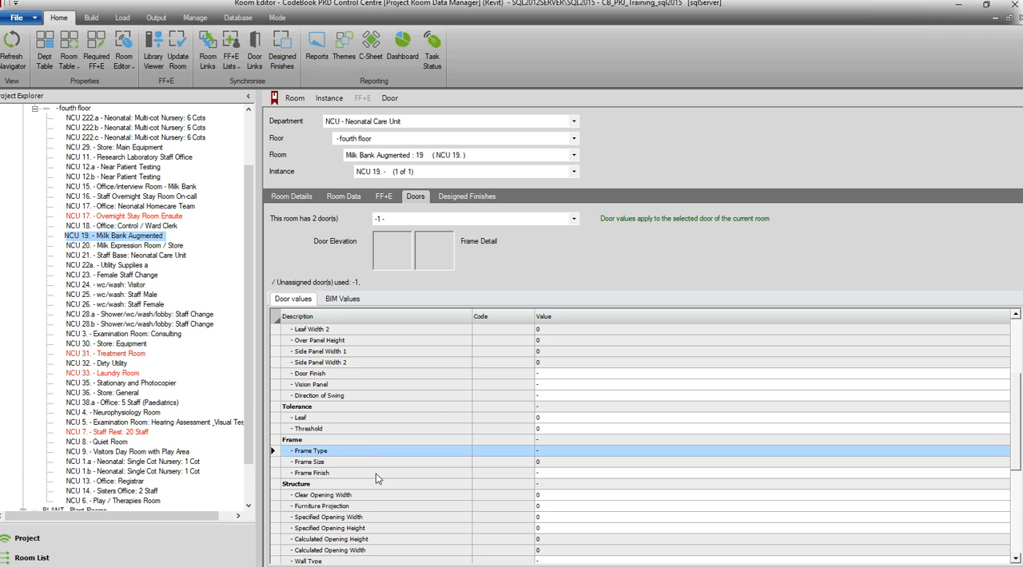
pyautogui.scroll(4, 403, 450)
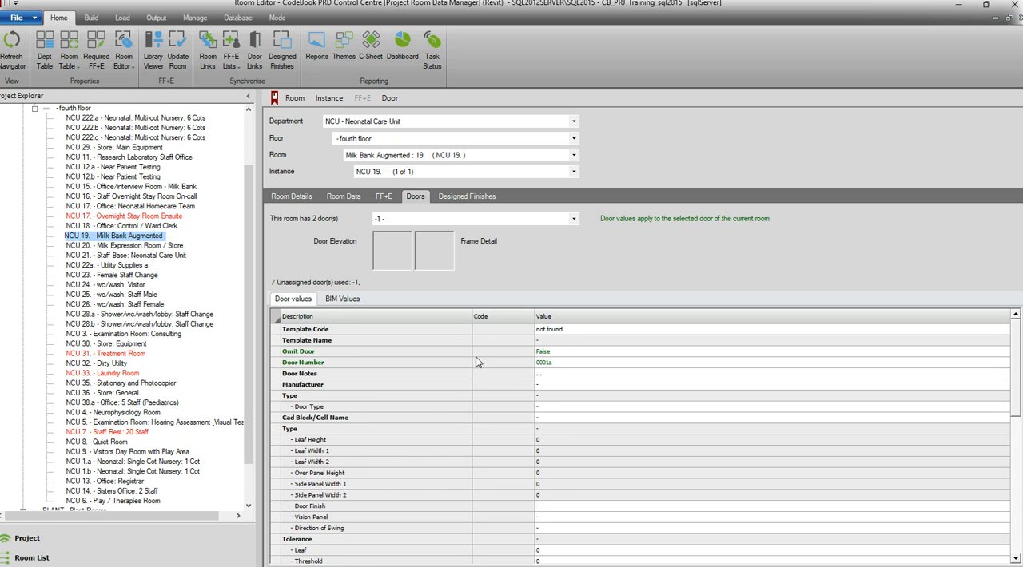
pyautogui.scroll(-2, 476, 346)
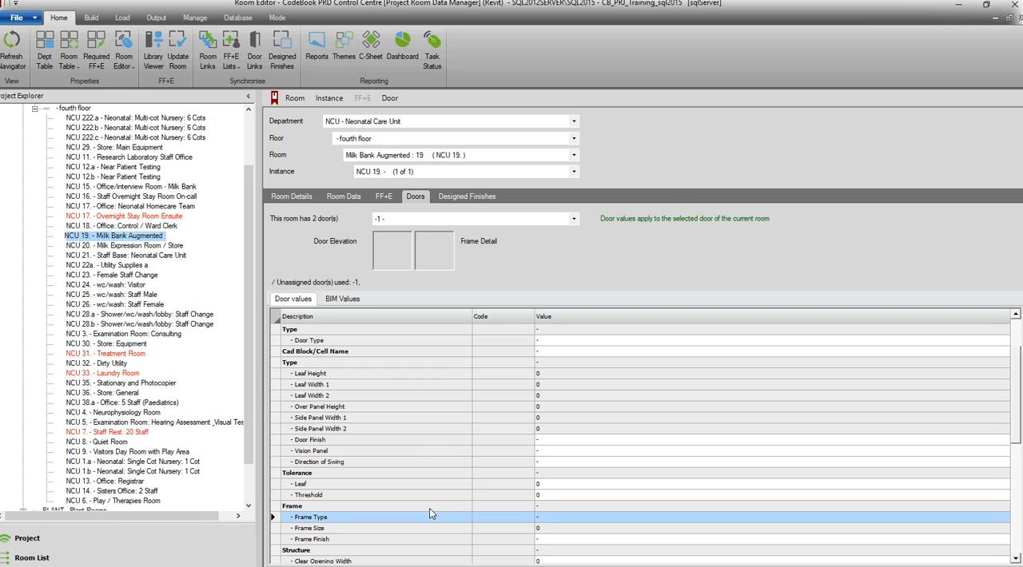
# In the door attribute lookups, add Door Type value 60 with code 1850*2100, description "equal pair doorset", leaf height 2040 and leaf width 1 of 870
pyautogui.click(91, 17)
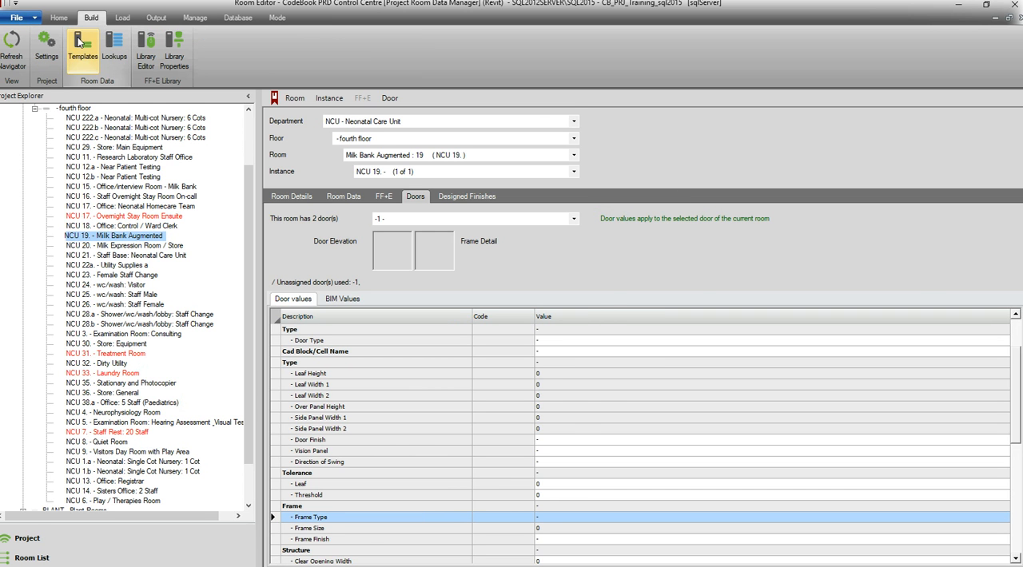
pyautogui.click(114, 46)
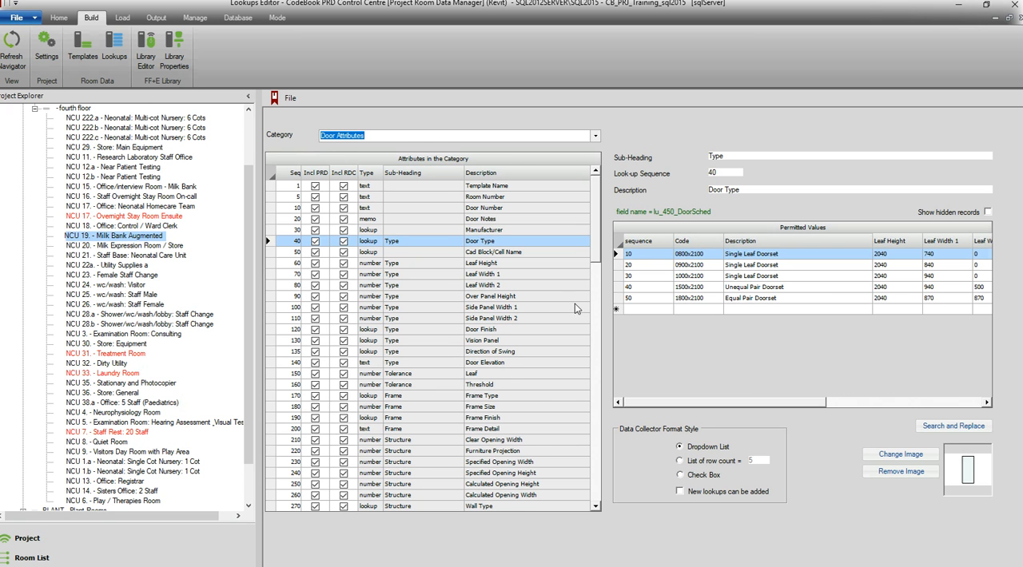
pyautogui.click(651, 309)
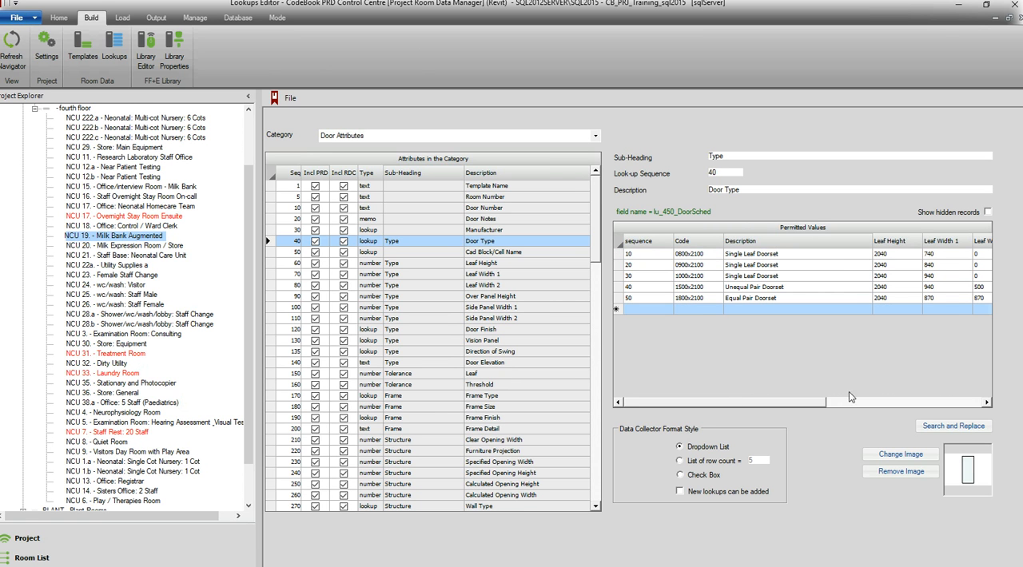
pyautogui.moveTo(787, 403)
pyautogui.mouseDown()
pyautogui.moveTo(906, 408)
pyautogui.moveTo(775, 410)
pyautogui.mouseUp()
pyautogui.click(659, 307)
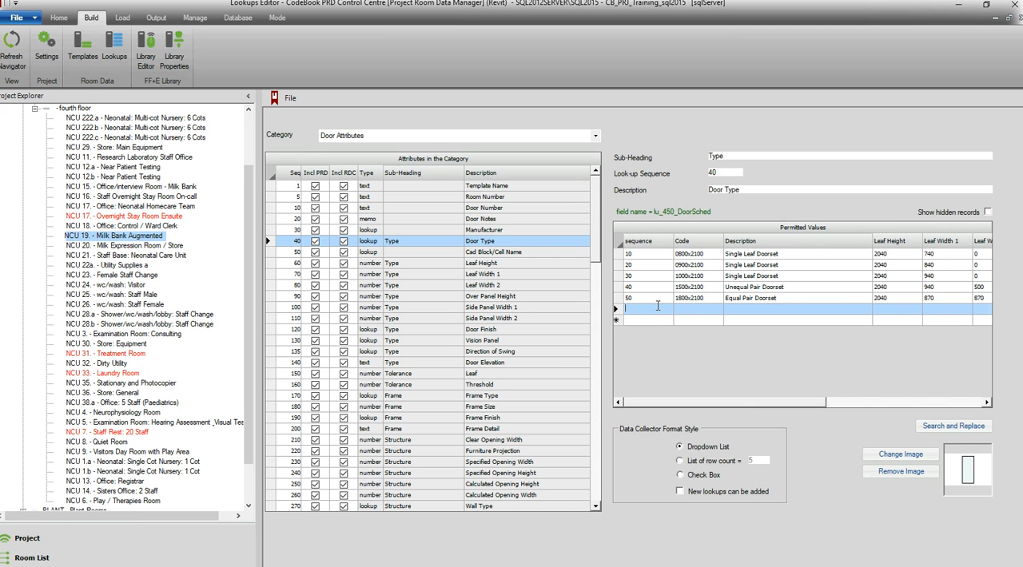
pyautogui.write('60')
pyautogui.press('Tab')
pyautogui.write('1850*2100')
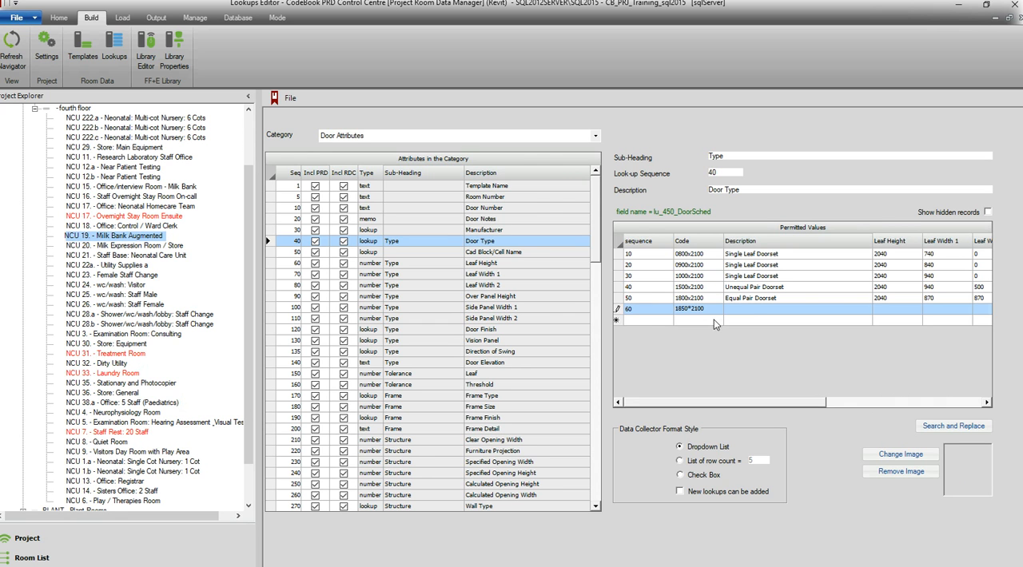
pyautogui.press('Tab')
pyautogui.write('equal pair doorset')
pyautogui.click(897, 308)
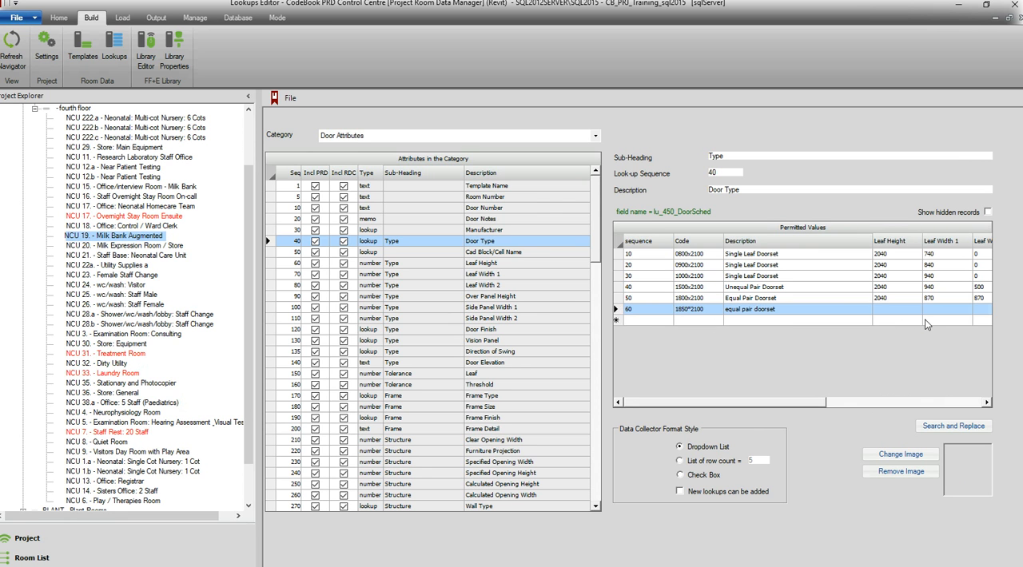
pyautogui.click(926, 458)
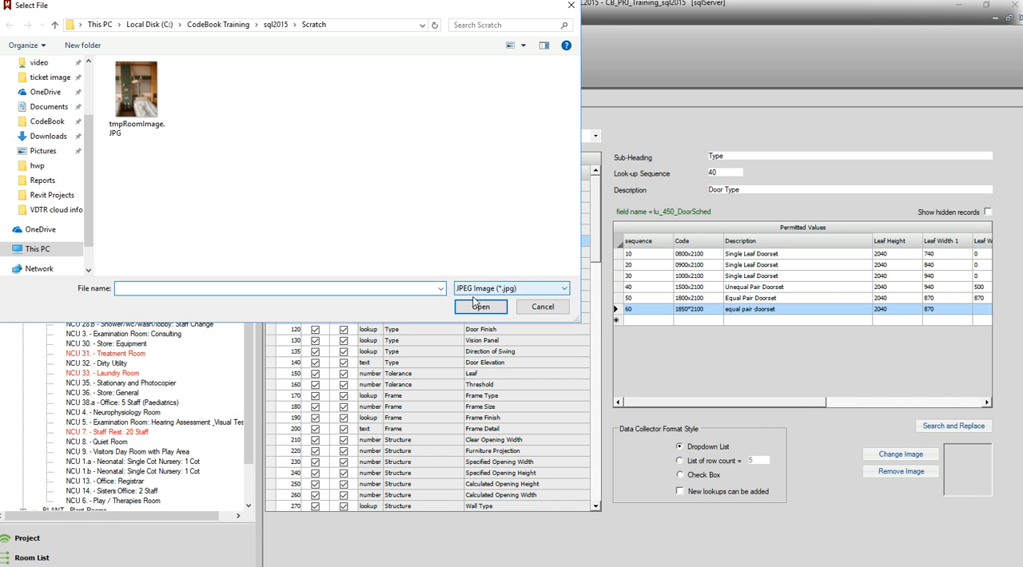
pyautogui.click(478, 308)
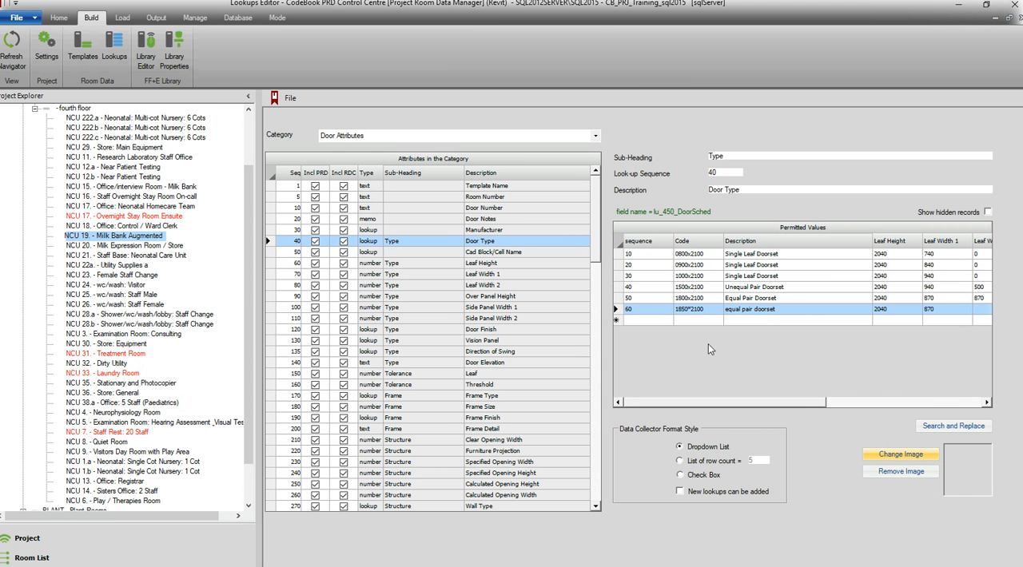
pyautogui.click(645, 321)
# Inspect the Clear Opening Width, Frame Finish, Frame Detail and Frame Type door attributes and close the lookups editor
pyautogui.scroll(-2, 499, 306)
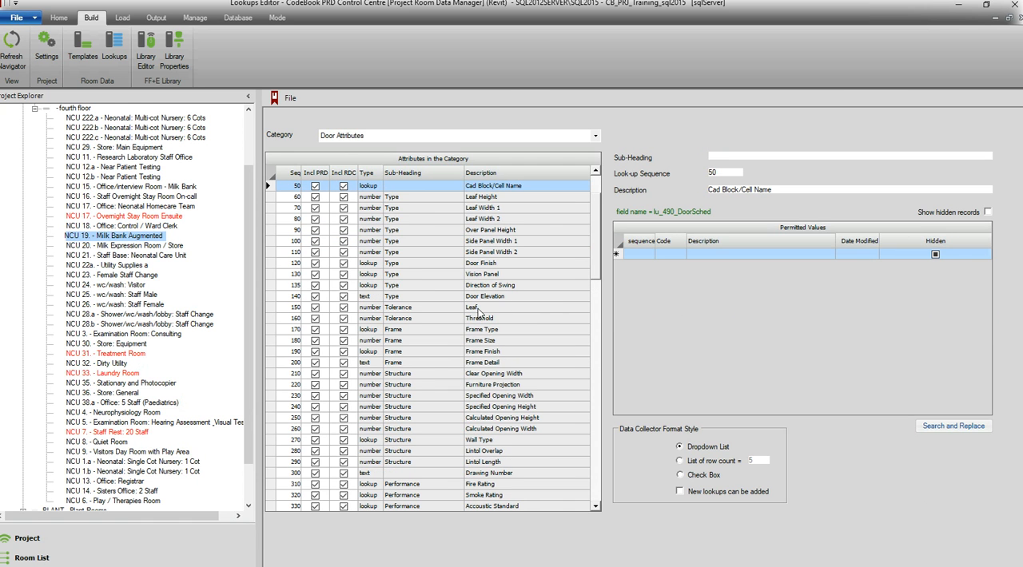
pyautogui.click(425, 374)
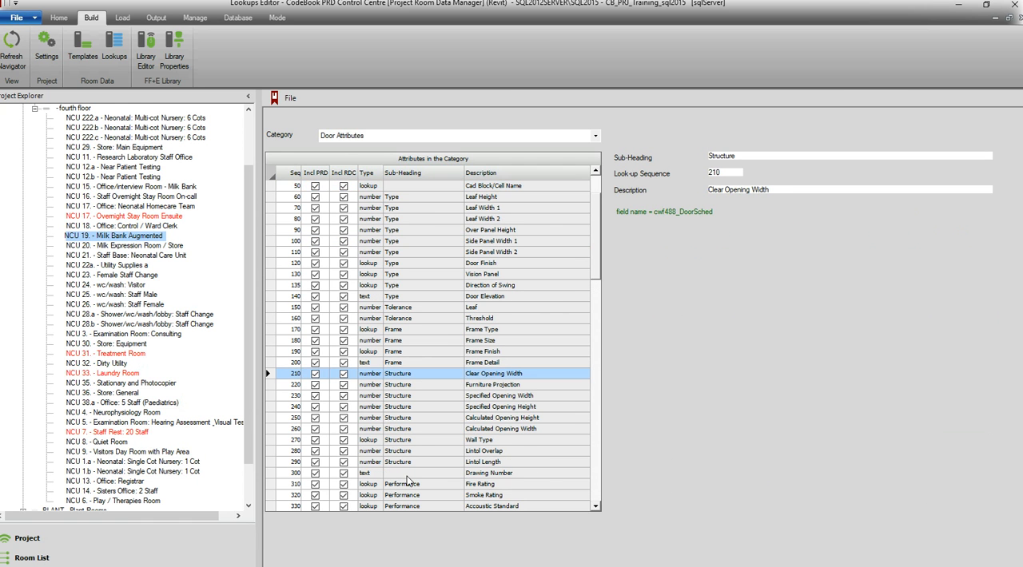
pyautogui.click(454, 355)
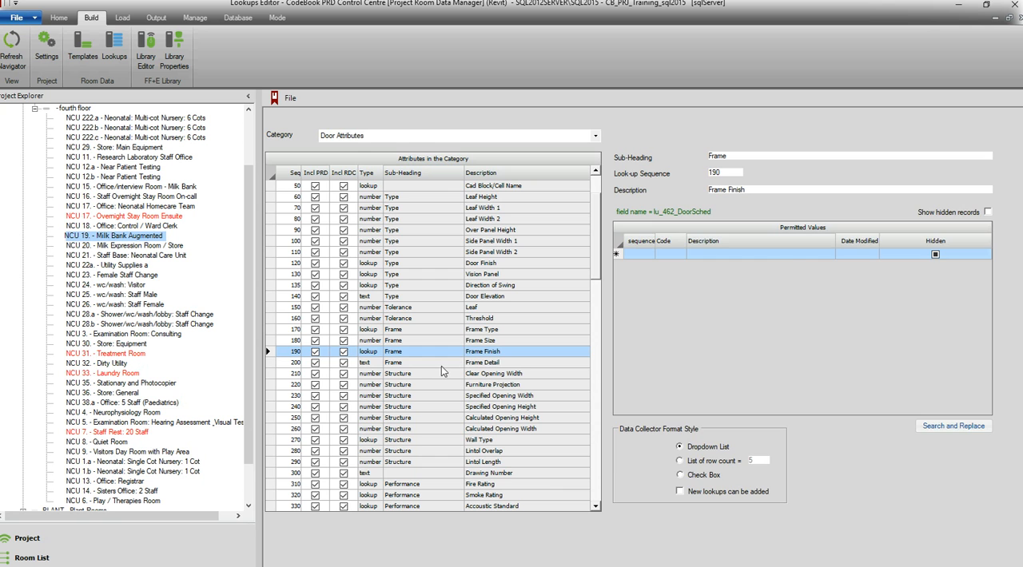
pyautogui.click(444, 362)
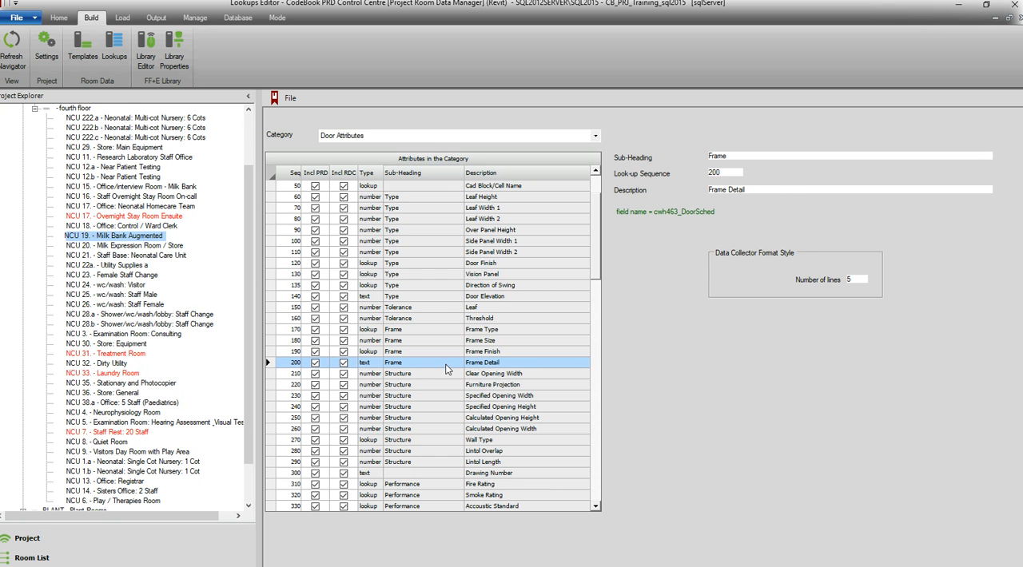
pyautogui.click(442, 329)
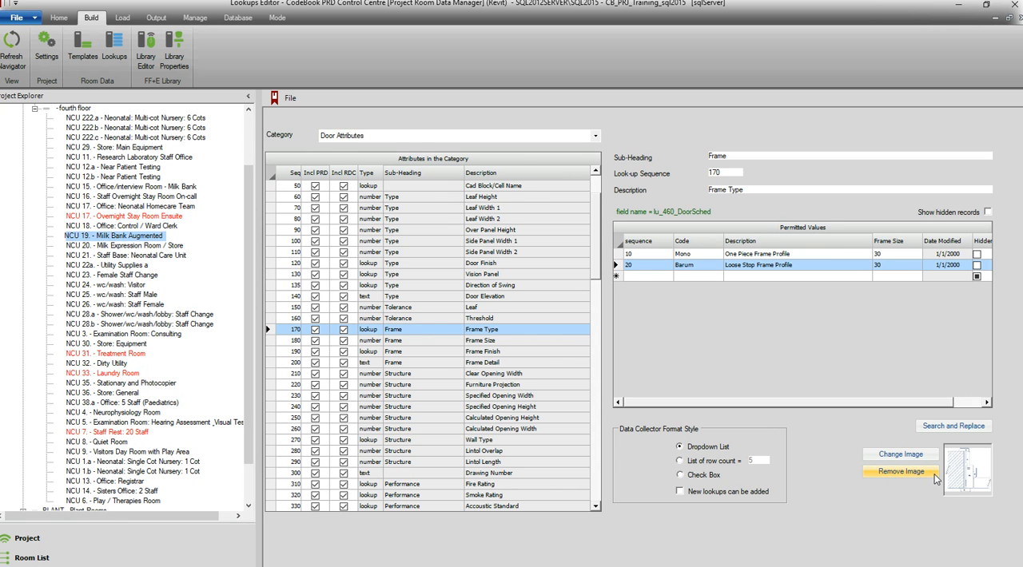
pyautogui.click(290, 96)
pyautogui.click(274, 97)
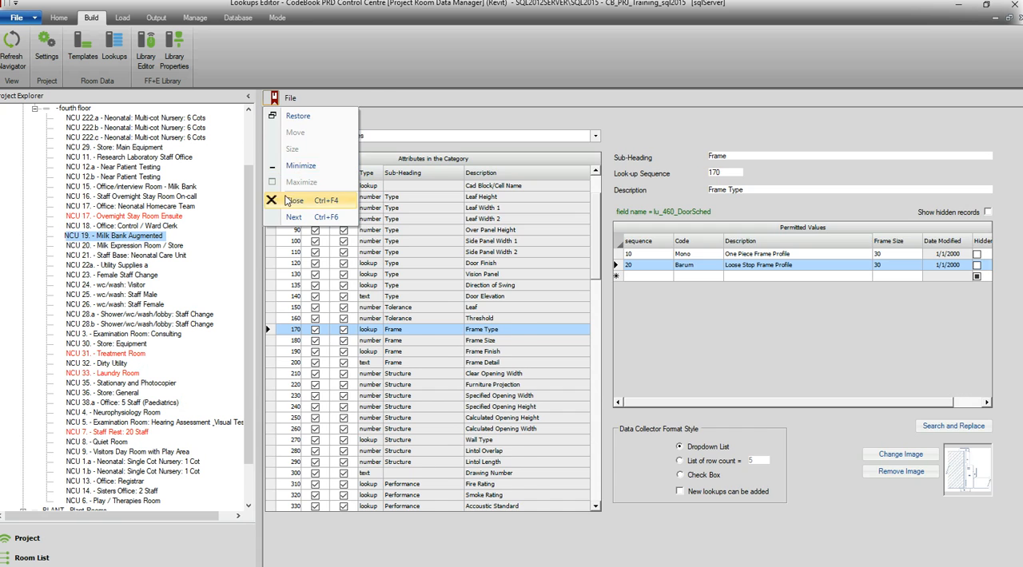
pyautogui.click(289, 200)
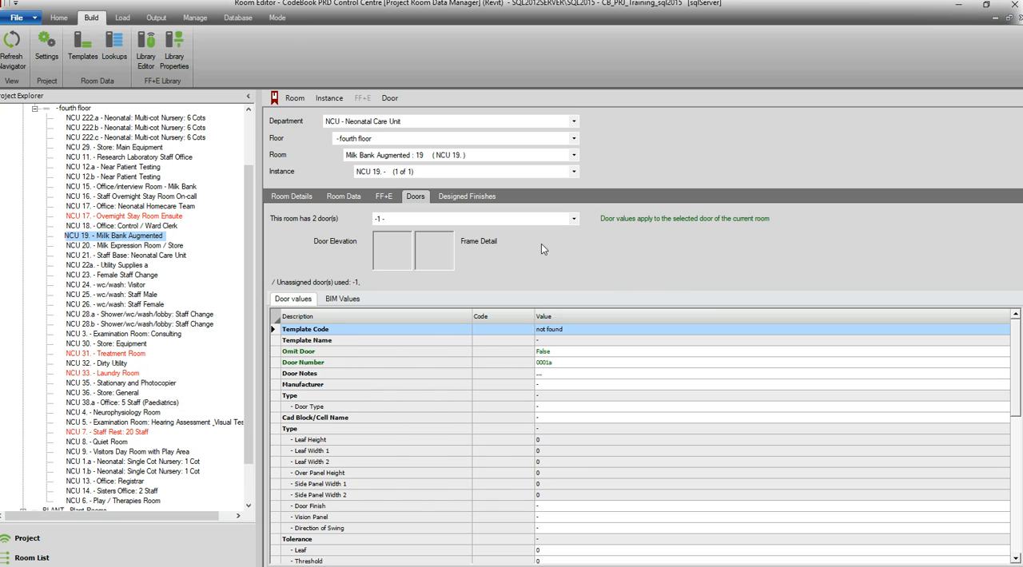
# Set the Door Type of the room's selected door to the 1850*2100 equal pair doorset
pyautogui.click(944, 410)
pyautogui.click(1004, 407)
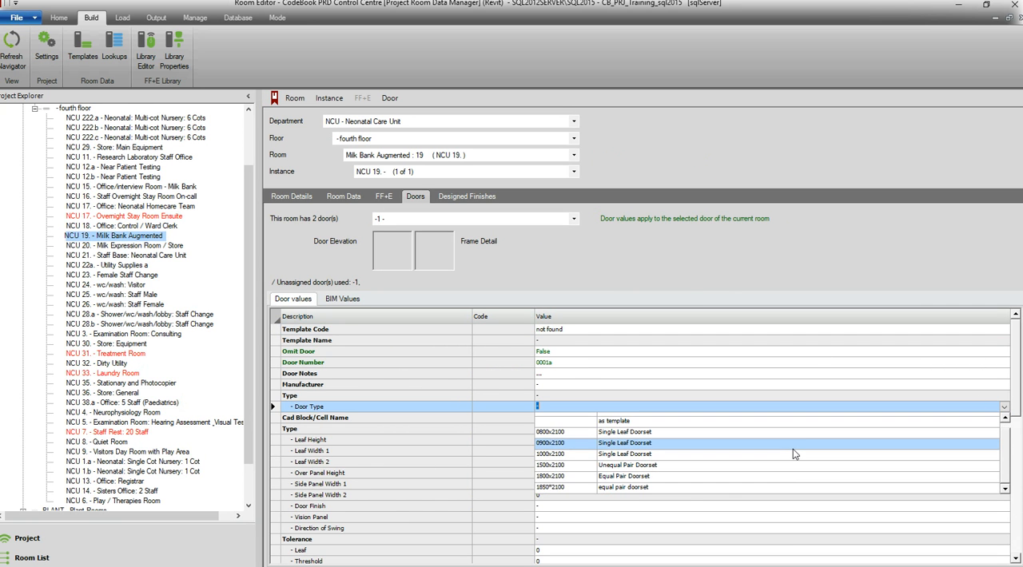
pyautogui.click(670, 487)
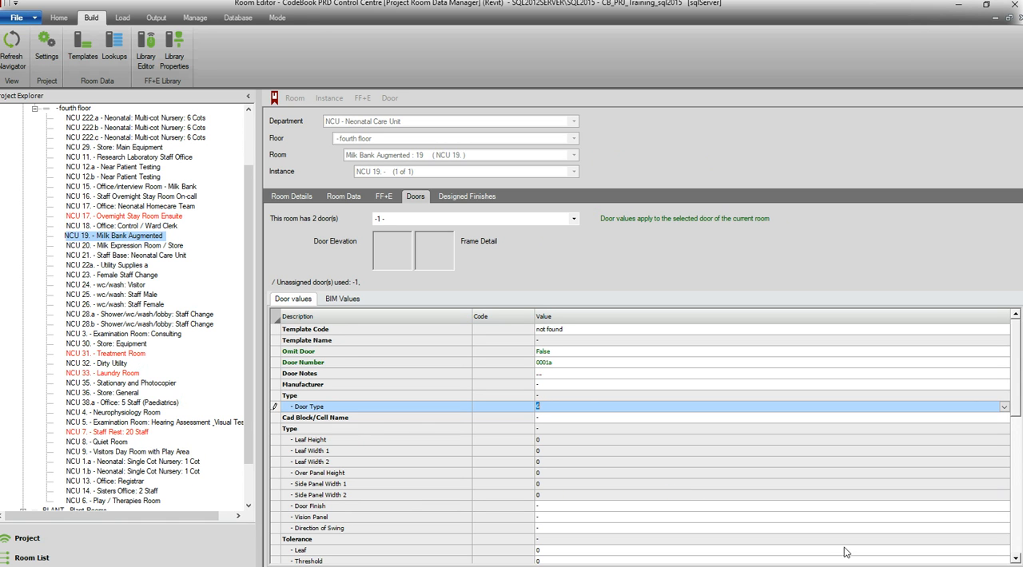
pyautogui.click(582, 408)
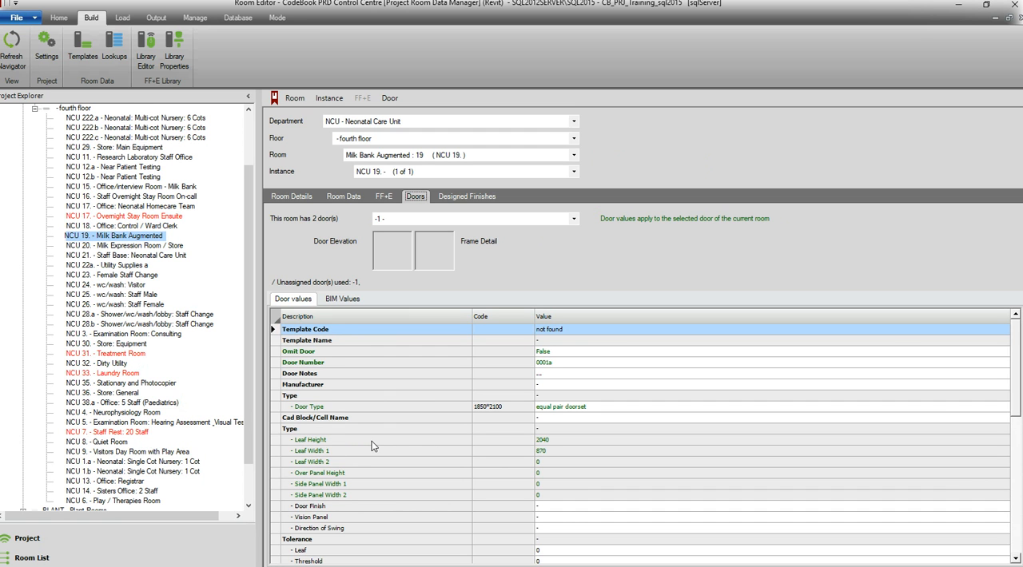
# Set the selected door's Frame Type to Barum, Loose Stop Frame Profile, and review its door values
pyautogui.click(633, 443)
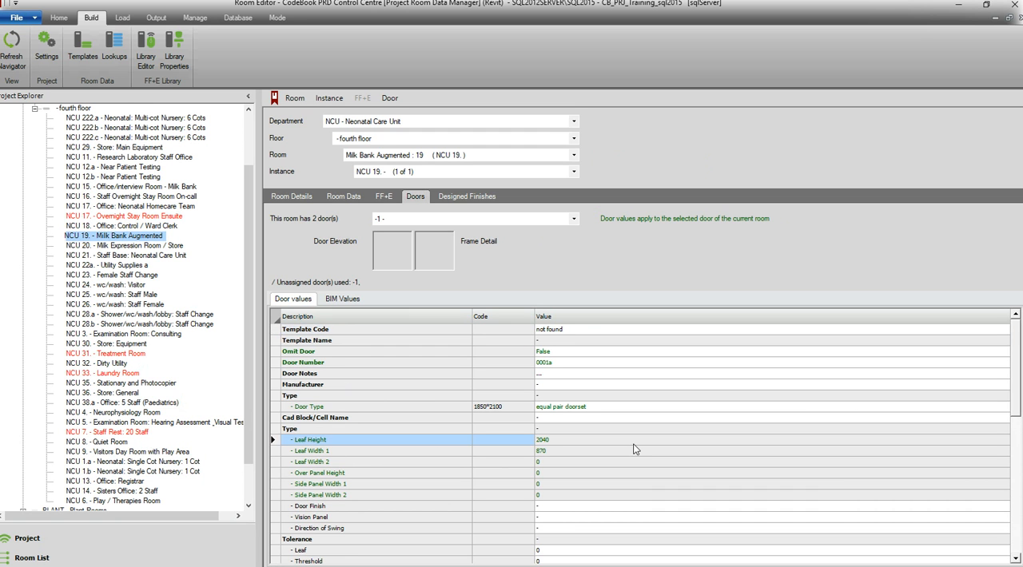
pyautogui.scroll(-4, 633, 444)
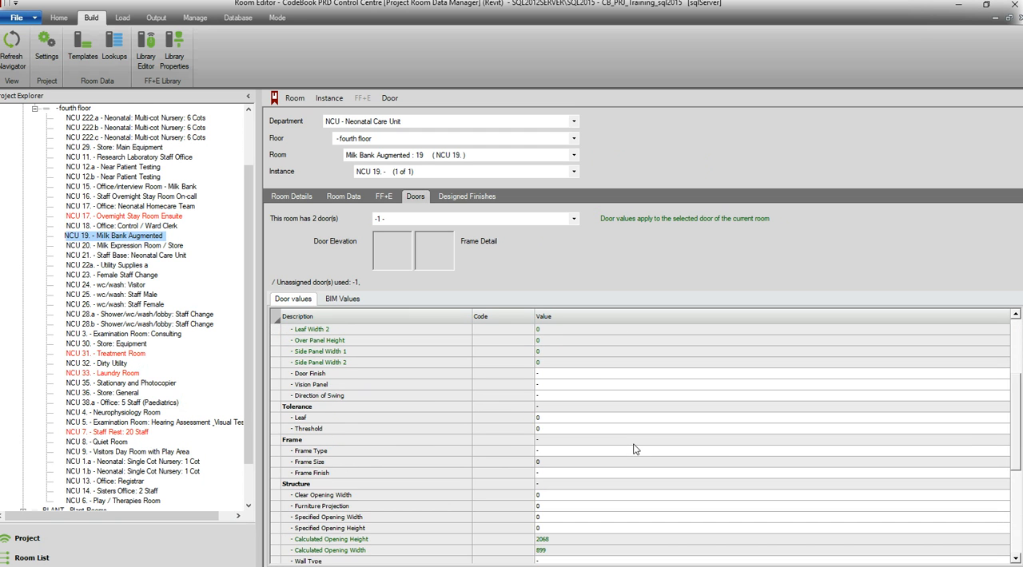
pyautogui.click(1003, 472)
pyautogui.click(1005, 430)
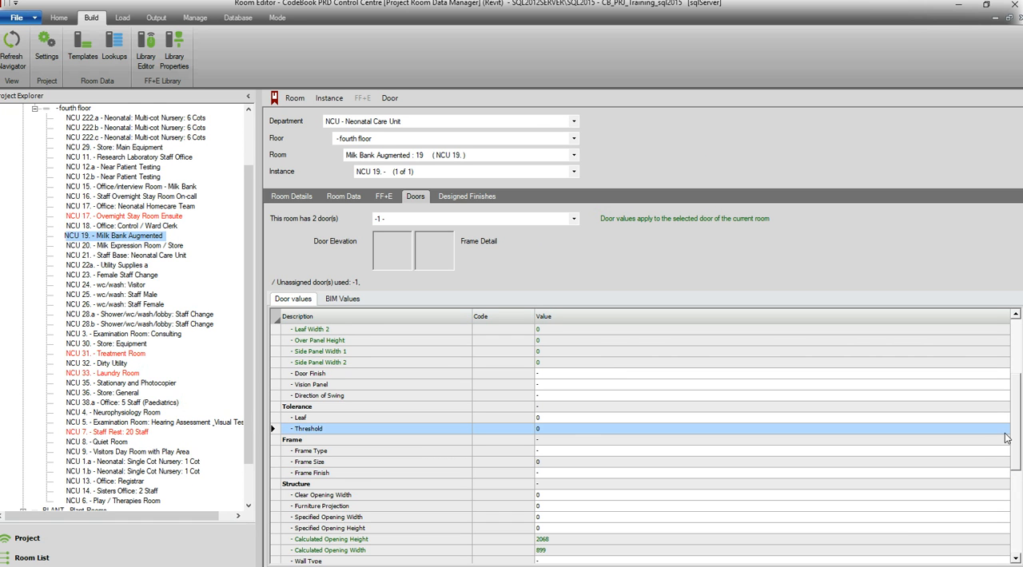
pyautogui.click(1004, 453)
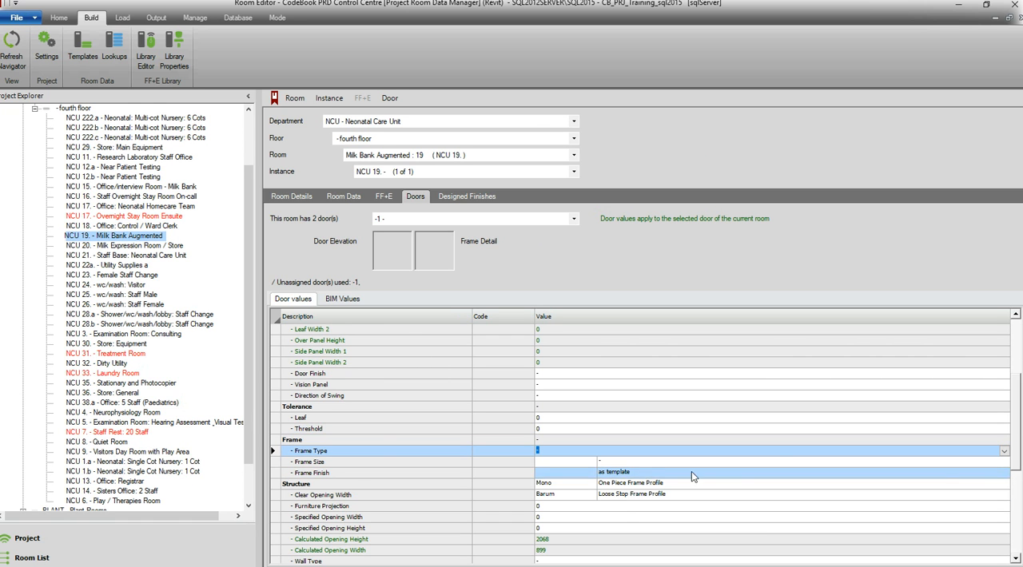
pyautogui.click(654, 496)
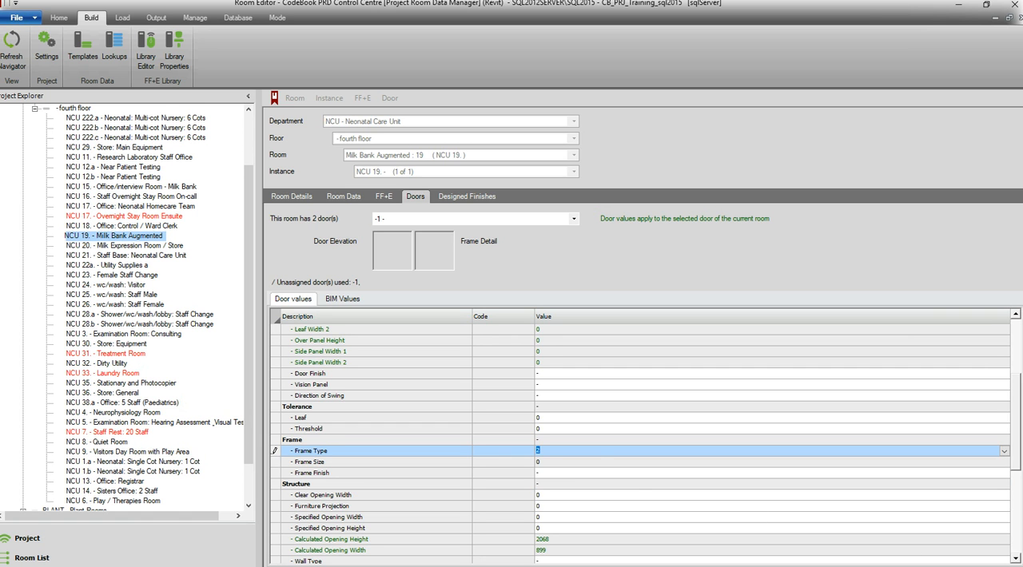
pyautogui.scroll(-7, 578, 467)
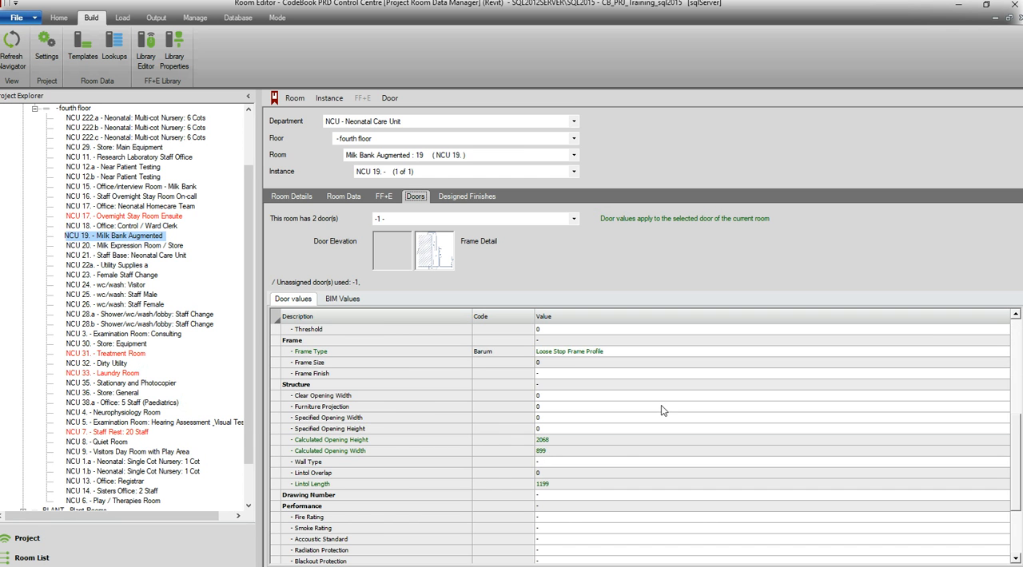
pyautogui.scroll(7, 661, 405)
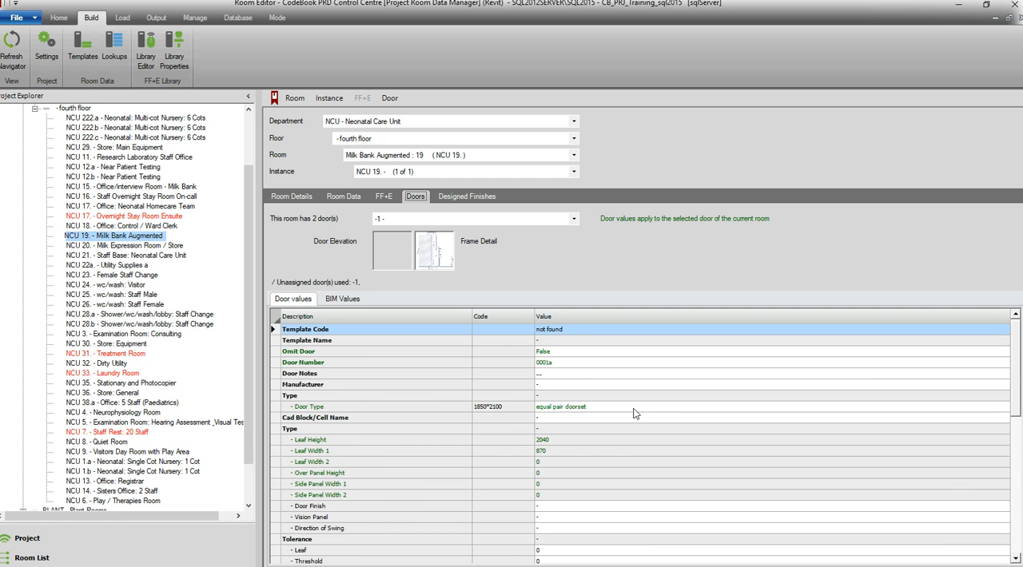
pyautogui.scroll(-6, 604, 422)
pyautogui.scroll(6, 591, 425)
pyautogui.scroll(-4, 590, 424)
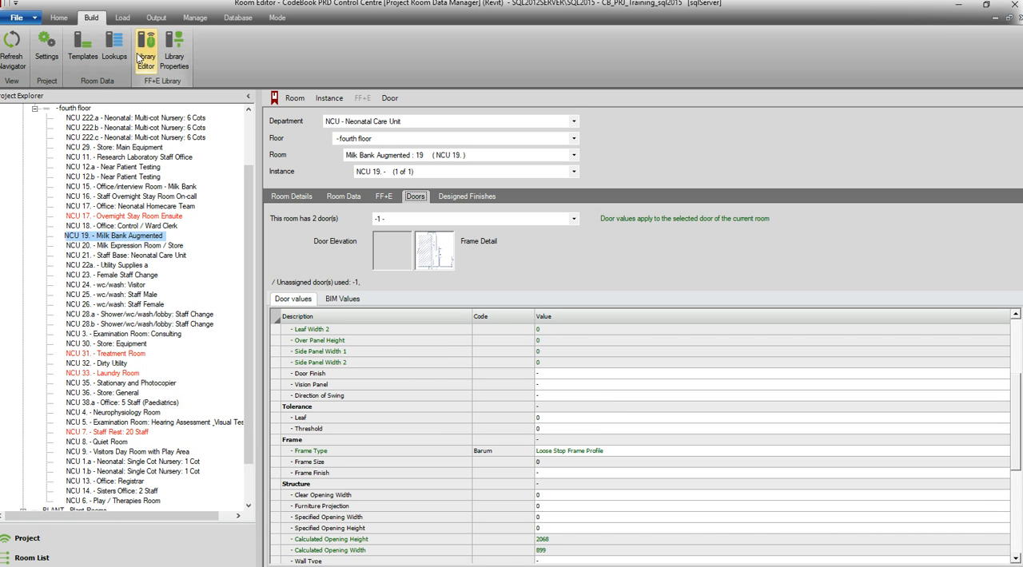
# Create a new door template in the data templates editor
pyautogui.click(81, 46)
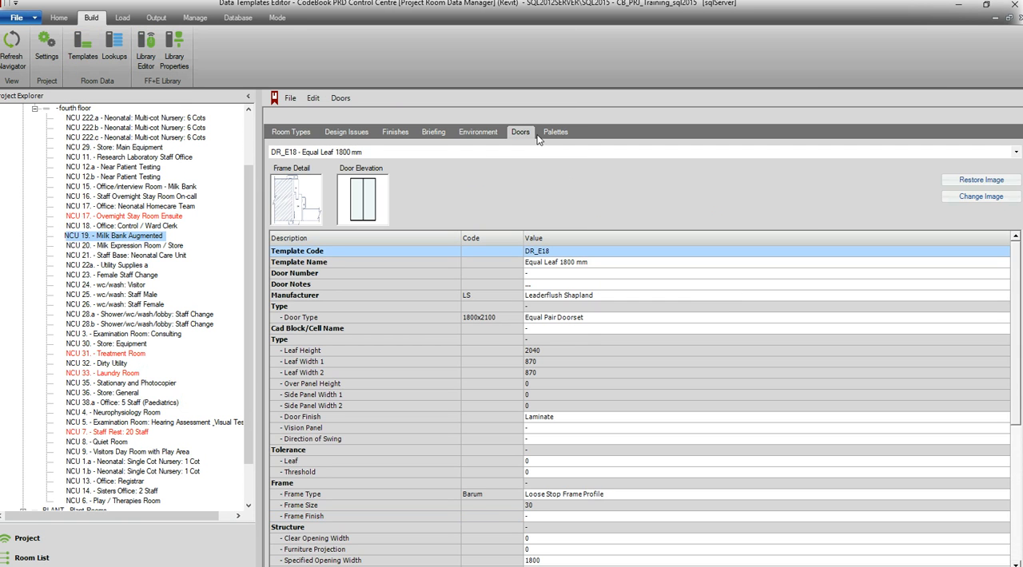
pyautogui.click(289, 97)
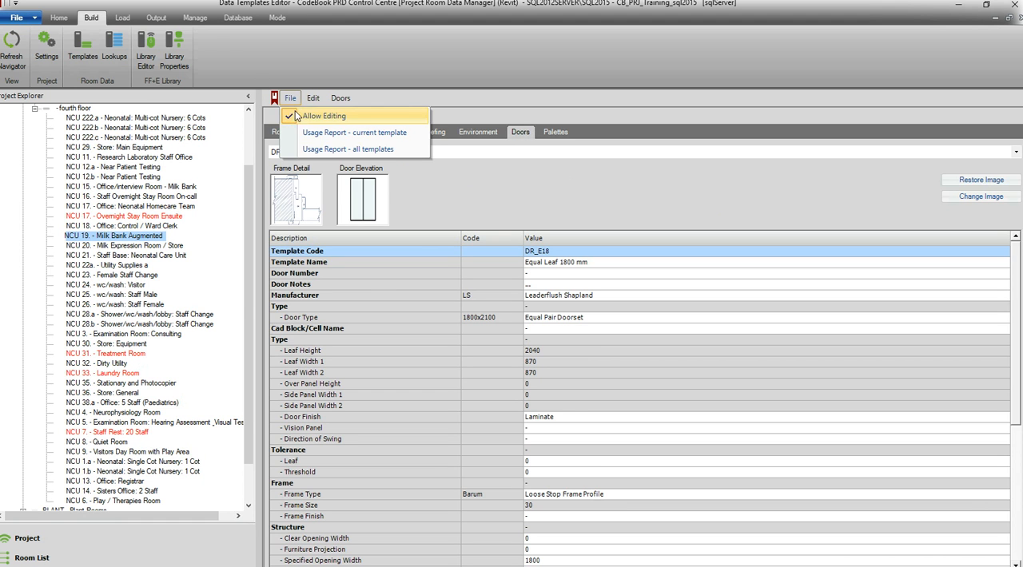
pyautogui.click(309, 99)
pyautogui.click(309, 99)
pyautogui.click(319, 115)
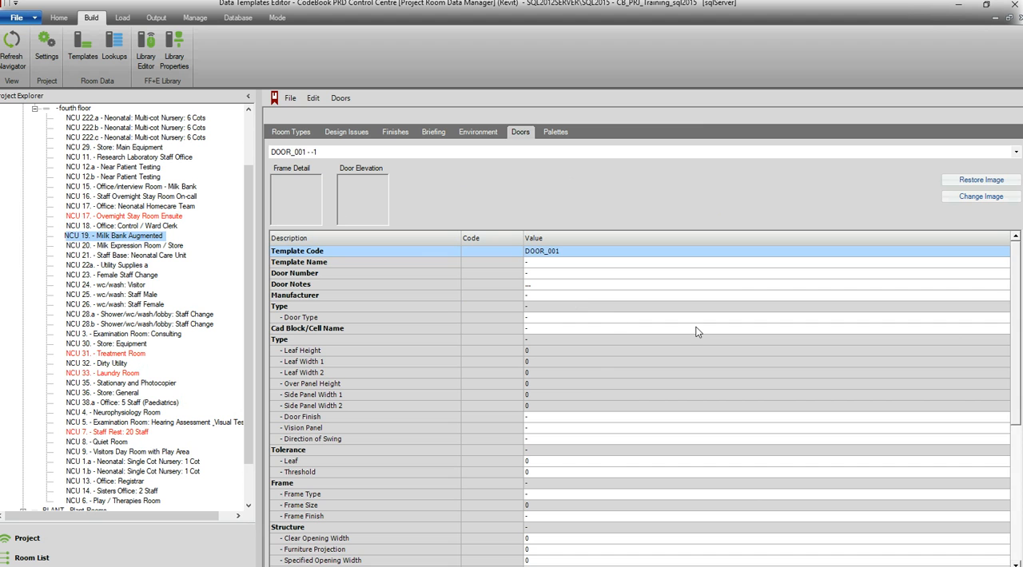
# Set the new door template's Door Type to 0900x2100 Single Leaf Doorset and its Frame Type to Mono, One Piece Frame Profile
pyautogui.click(1011, 331)
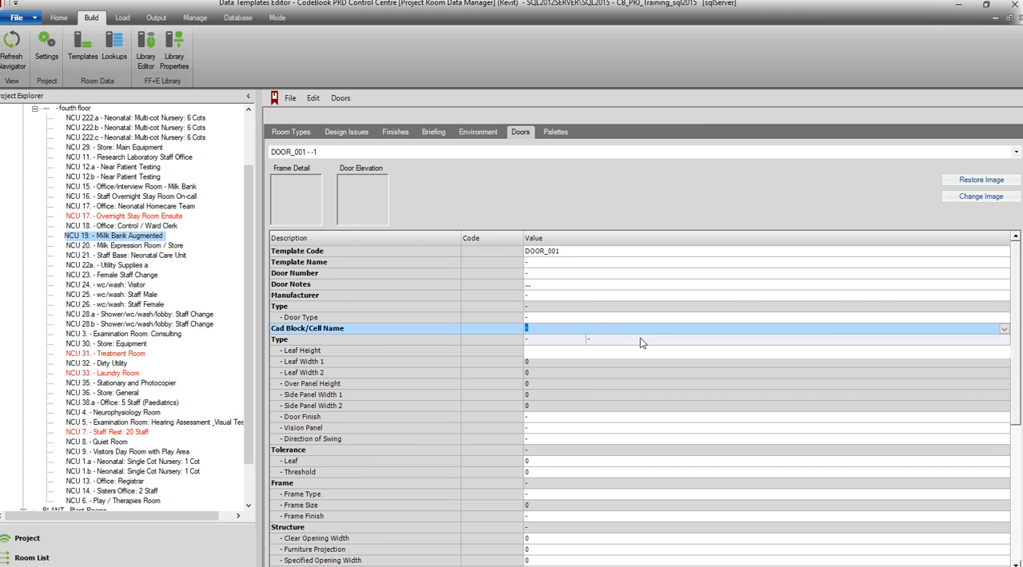
pyautogui.click(1006, 318)
pyautogui.click(869, 358)
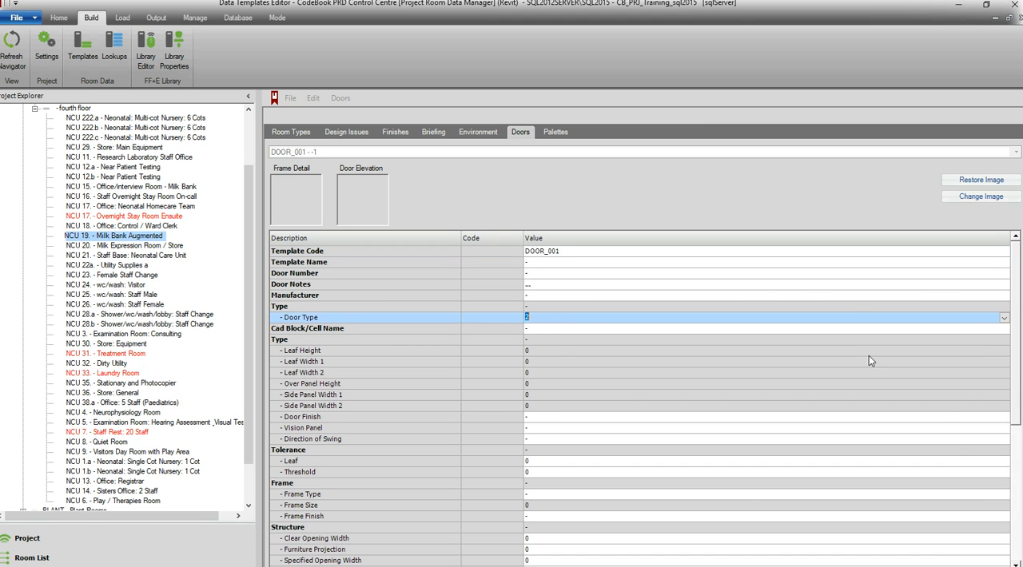
pyautogui.click(1004, 495)
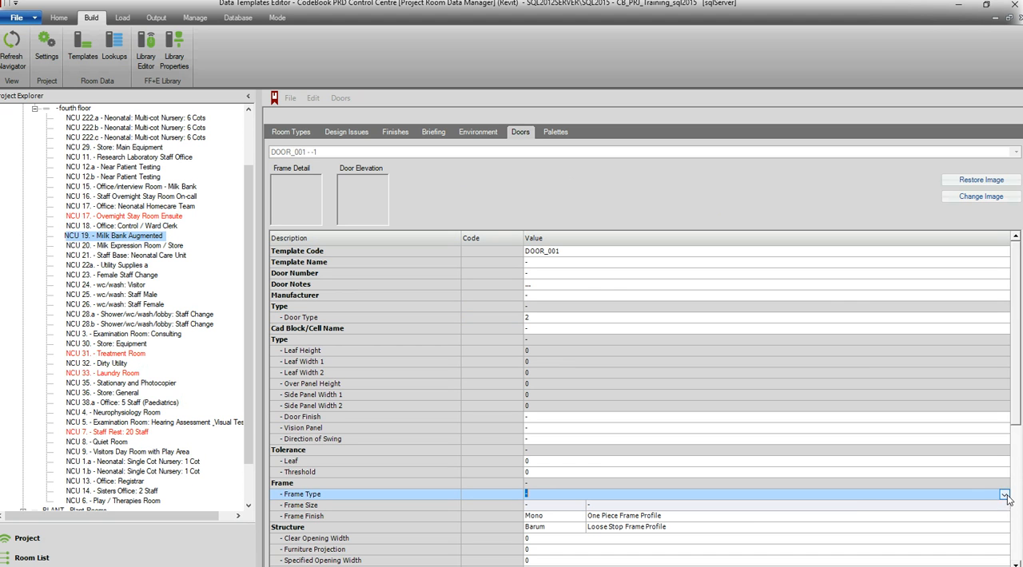
pyautogui.click(846, 516)
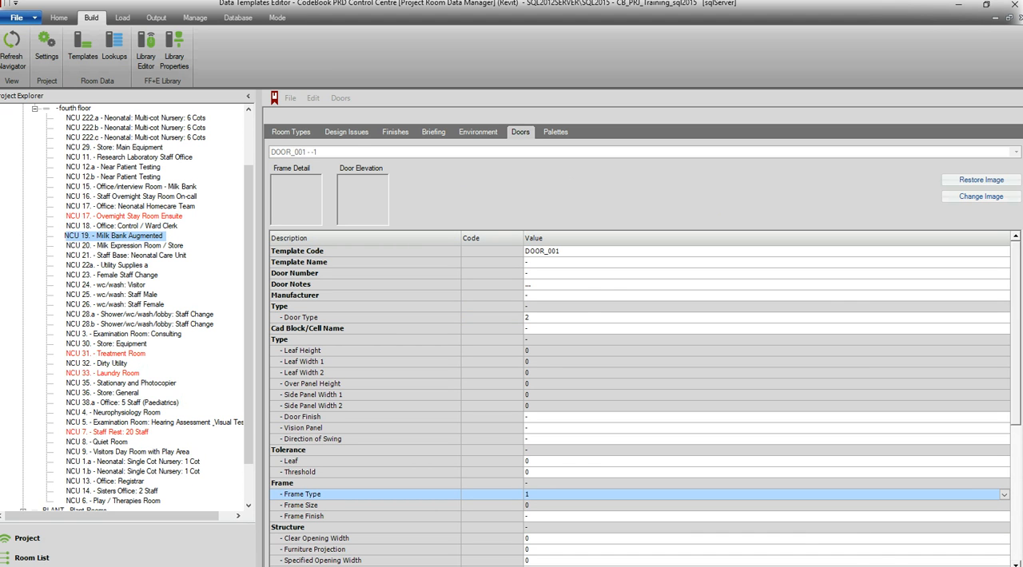